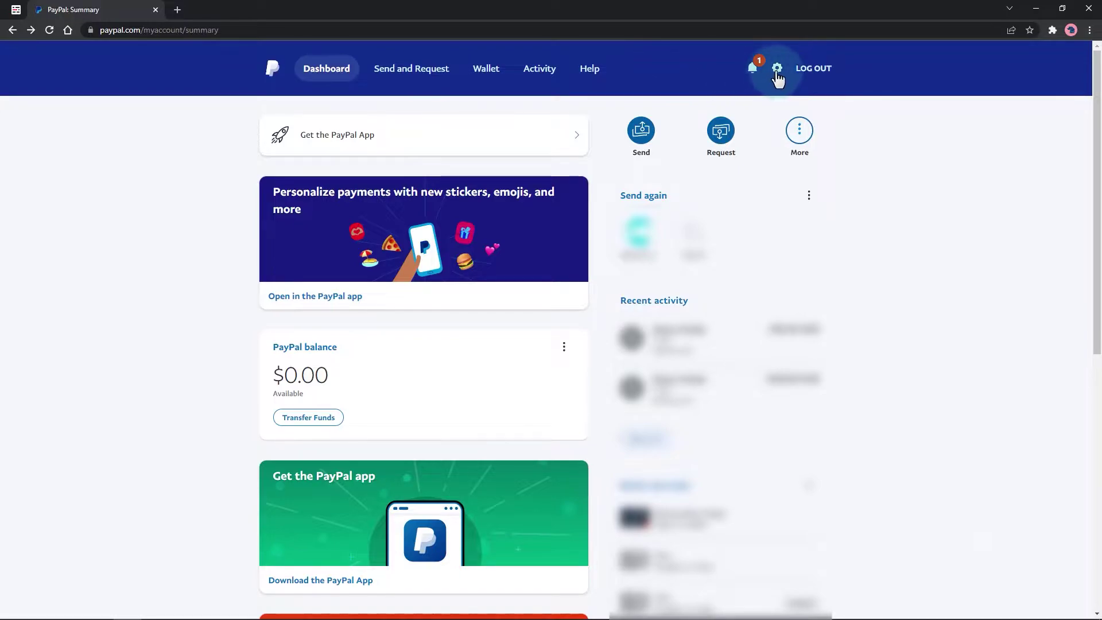
- Open account settings to start the Business account upgrade
left_click(778, 69)
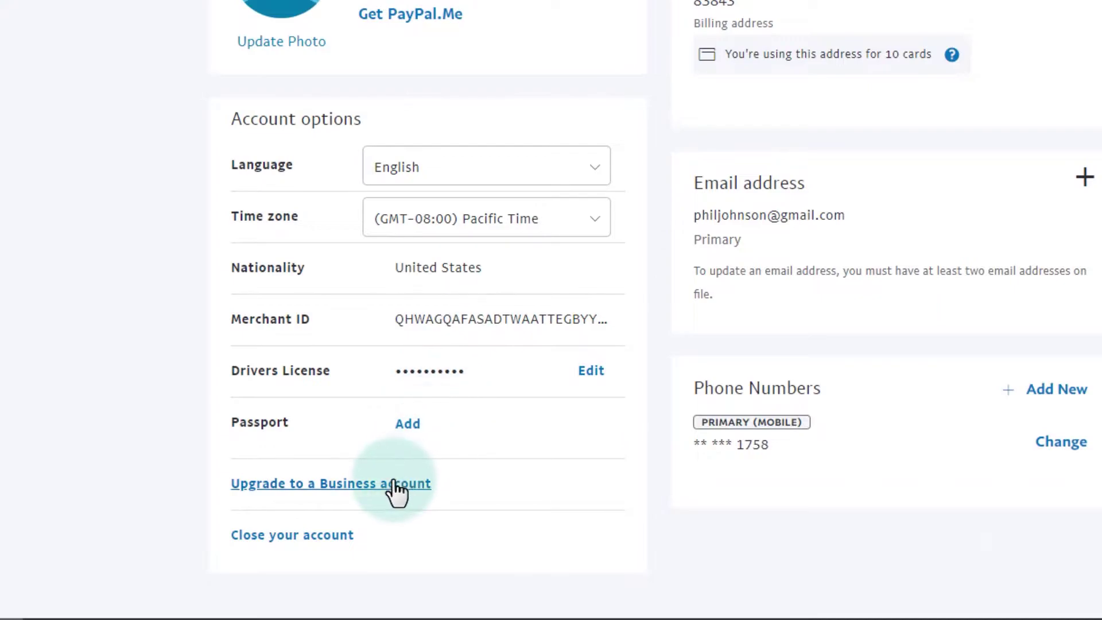
scroll(397, 491, "down", 1)
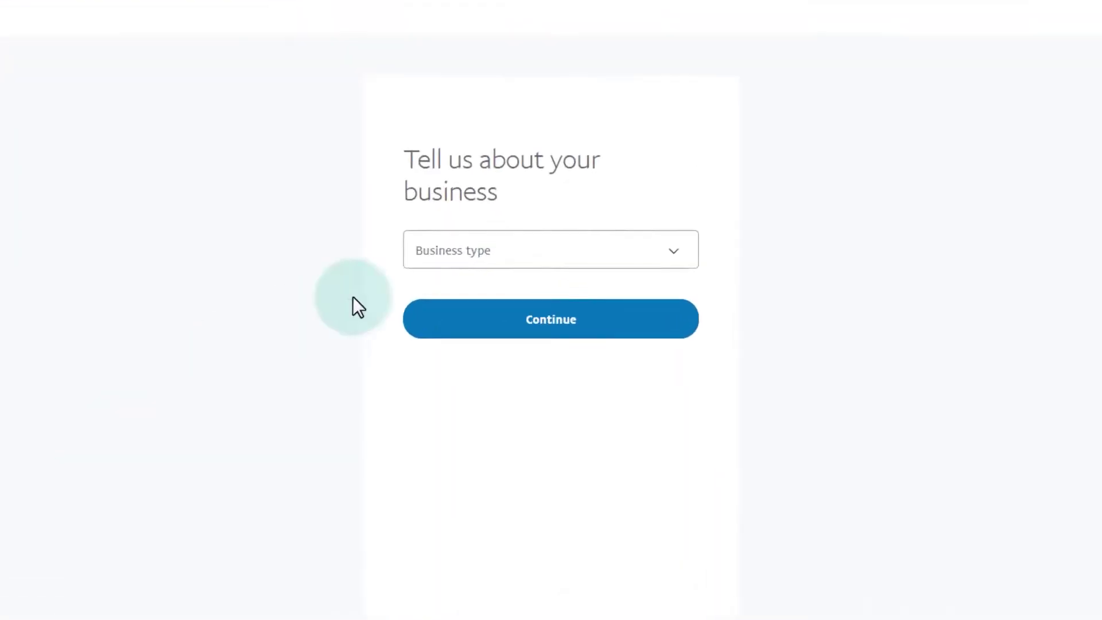
- Choose 'Individual/Sole Proprietorship' as the business type and proceed past the business details form
left_click(616, 270)
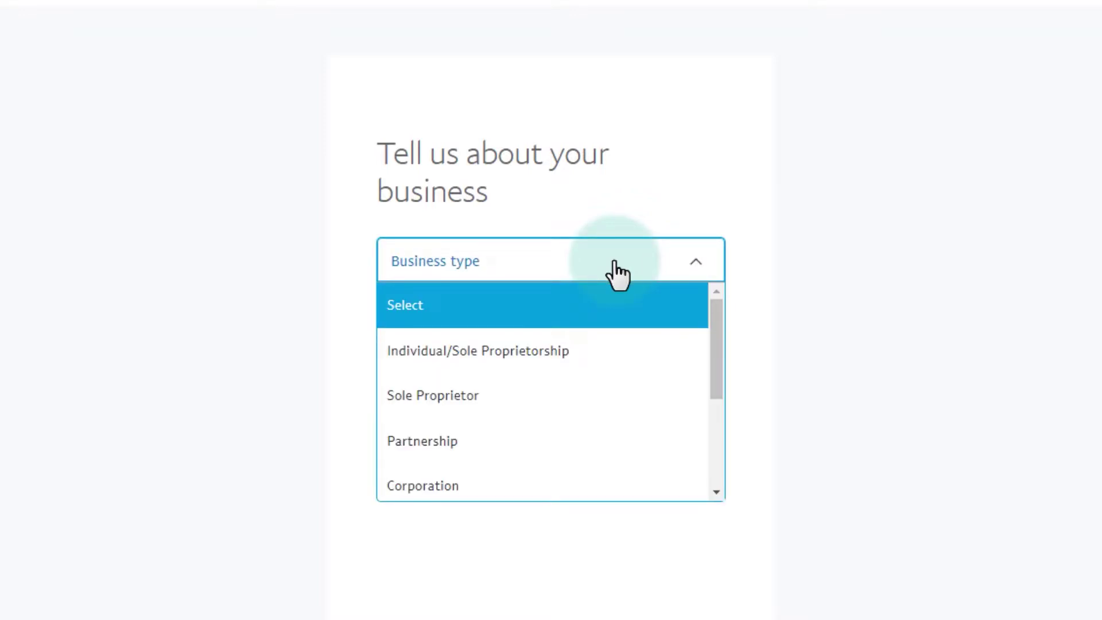
left_click(594, 362)
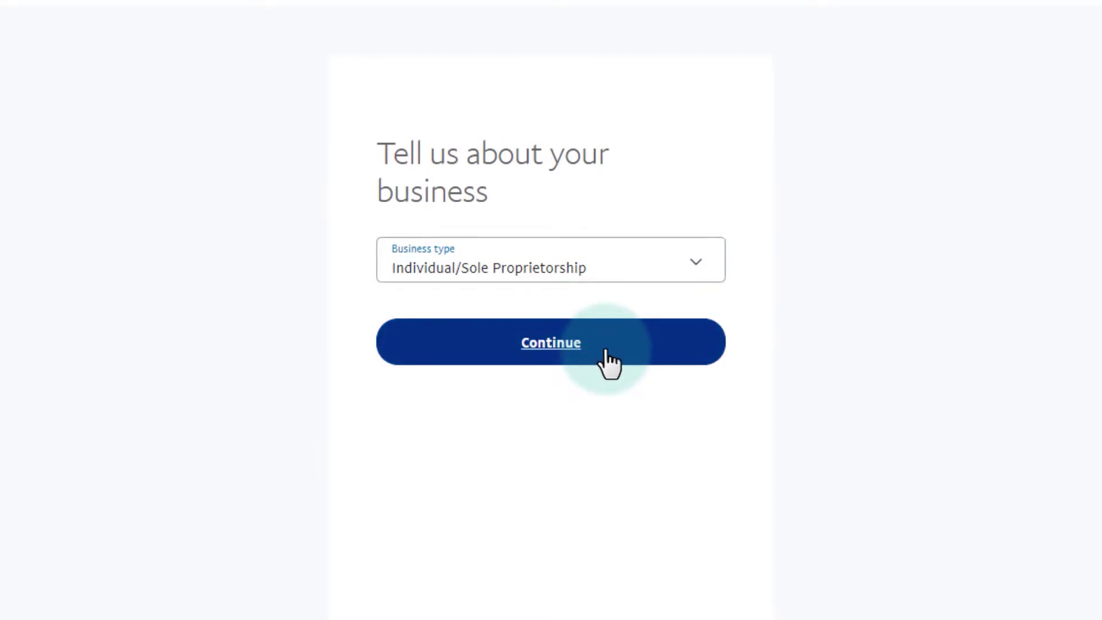
left_click(603, 348)
left_click(620, 517)
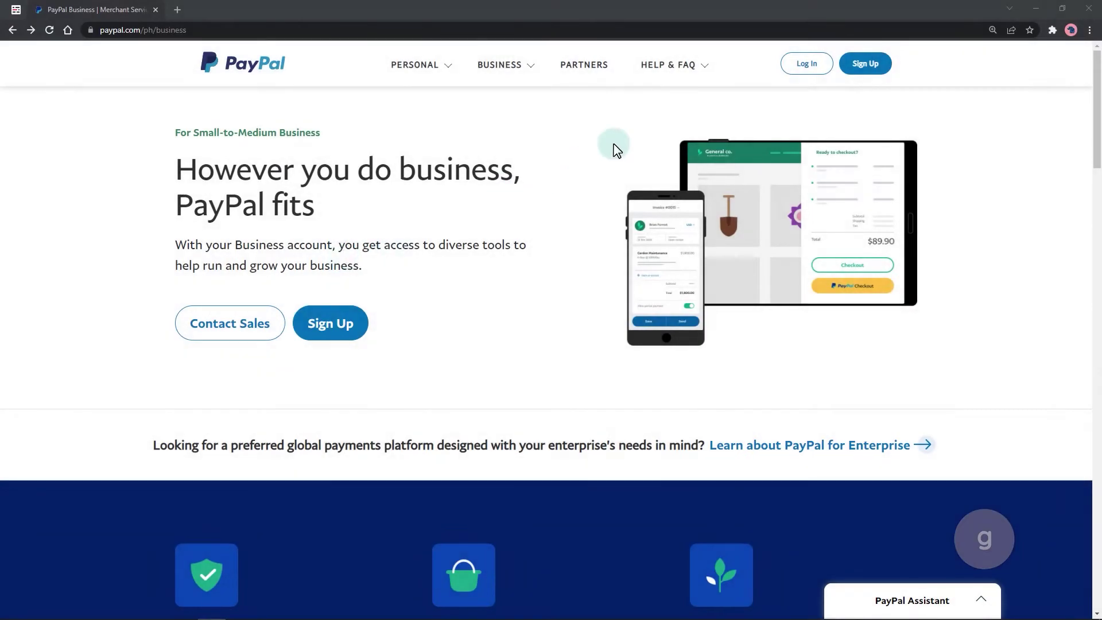
- Log in to the PayPal Business account from the sign-in page
left_click(791, 73)
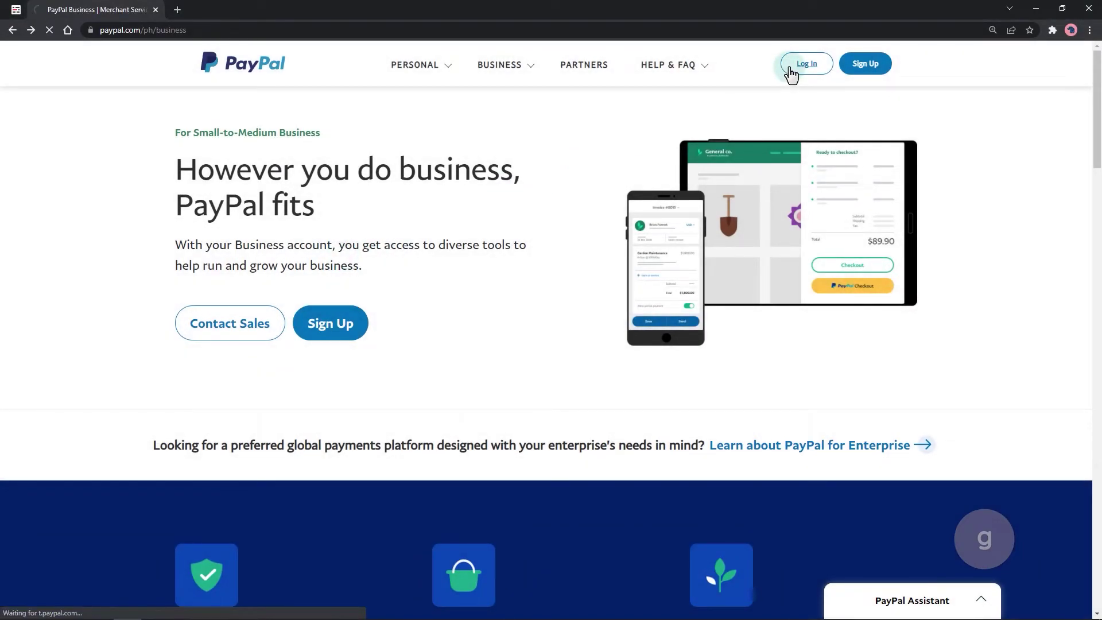
left_click(526, 260)
left_click(579, 332)
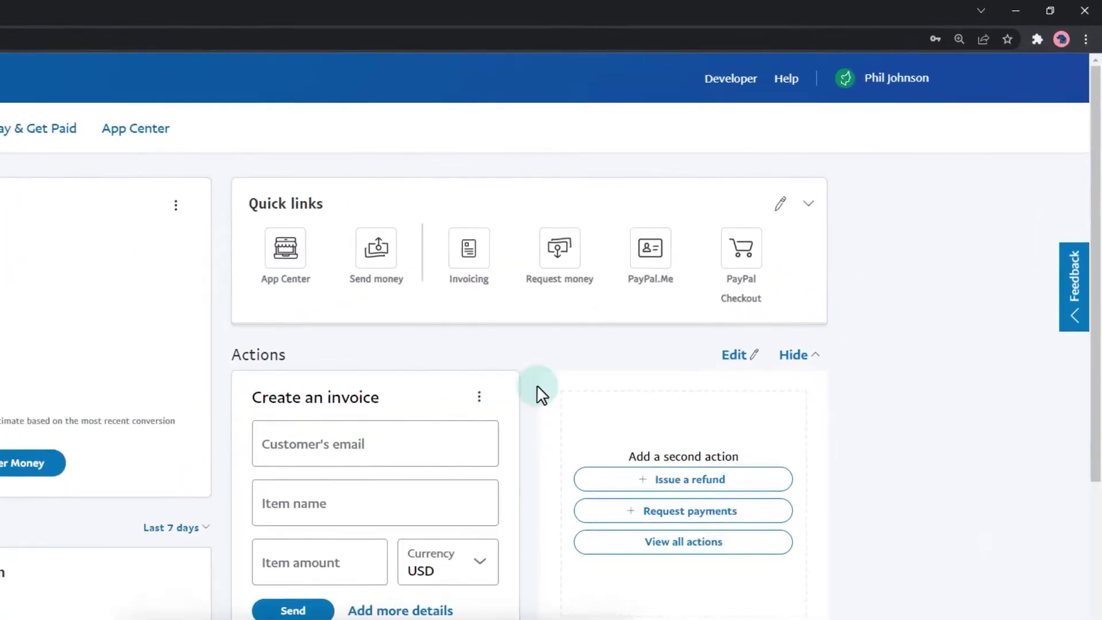
- Go through the account menu and Account Settings to the API access option
left_click(945, 59)
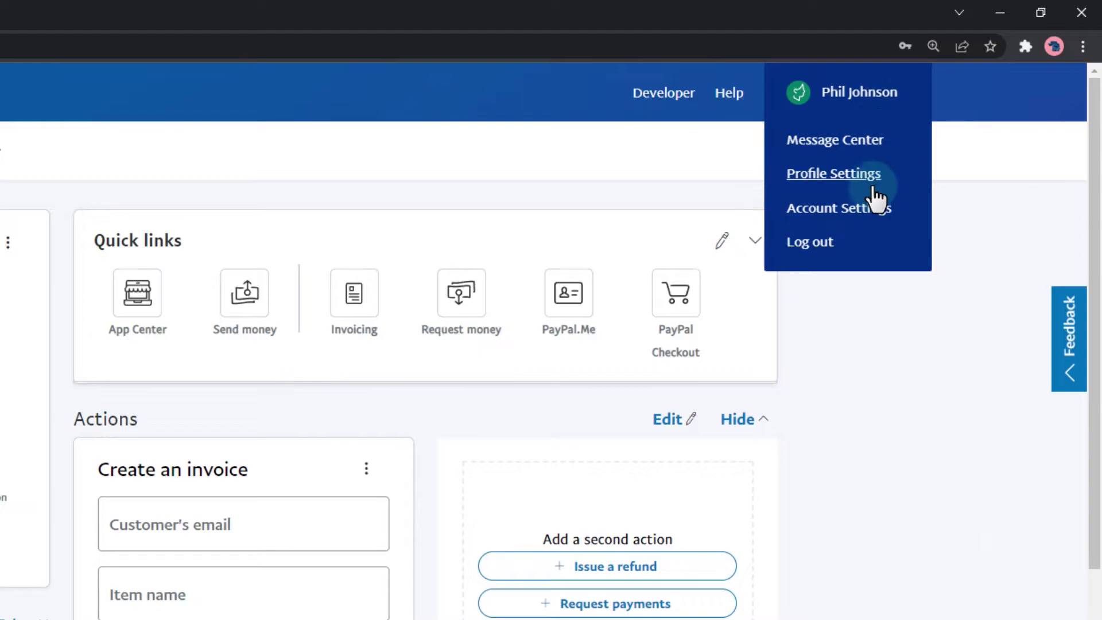
left_click(876, 220)
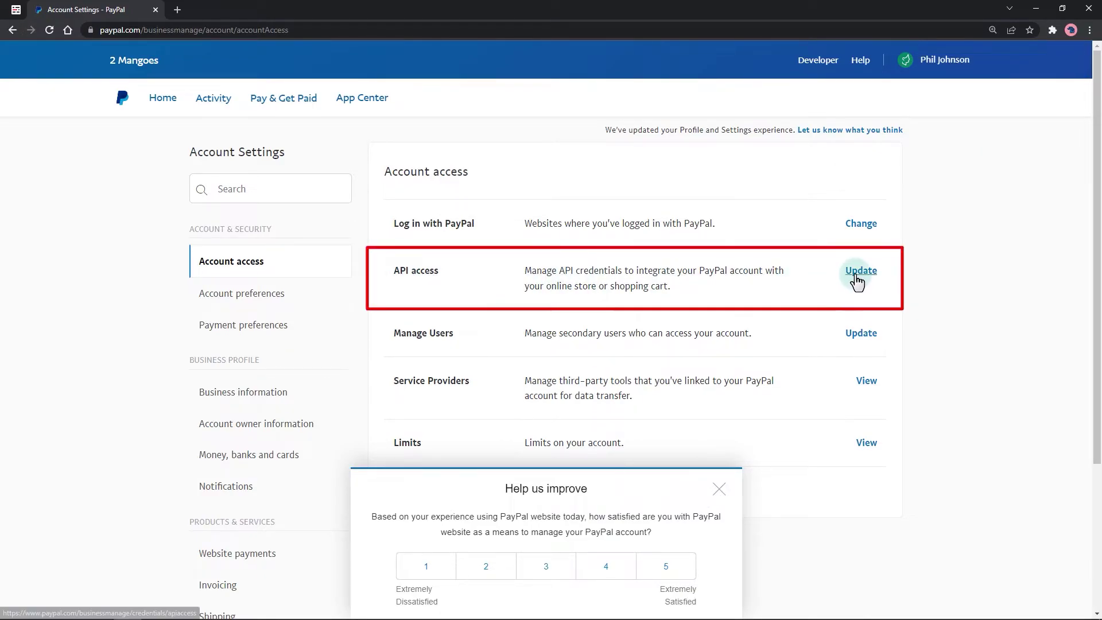
left_click(860, 272)
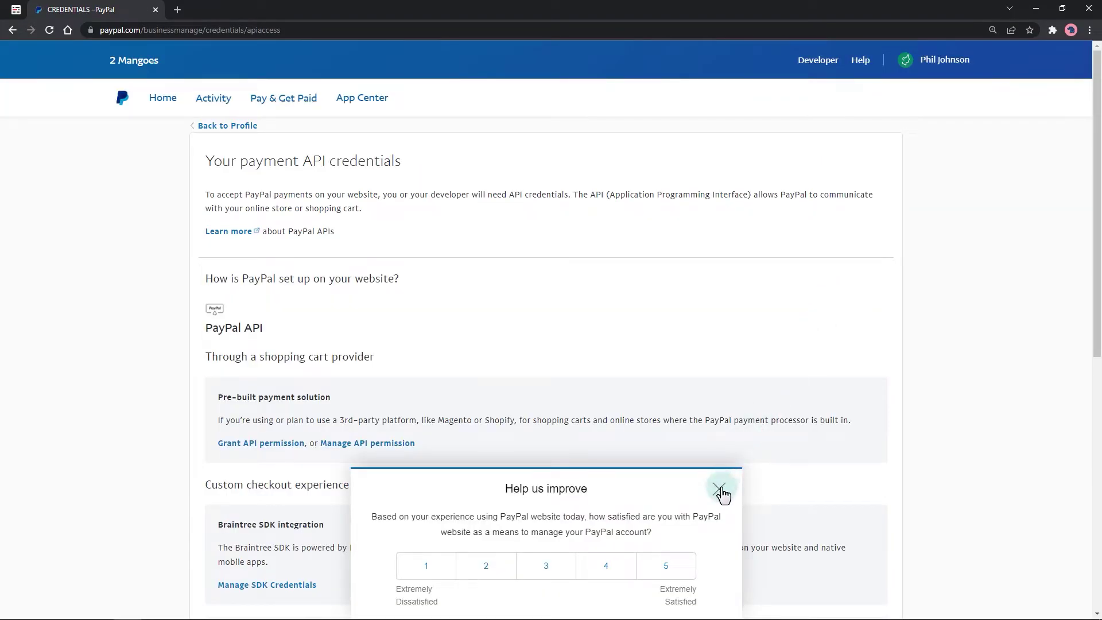
- Dismiss the survey and choose 'Manage API credentials' for NVP/SOAP API integration (Classic)
left_click(723, 491)
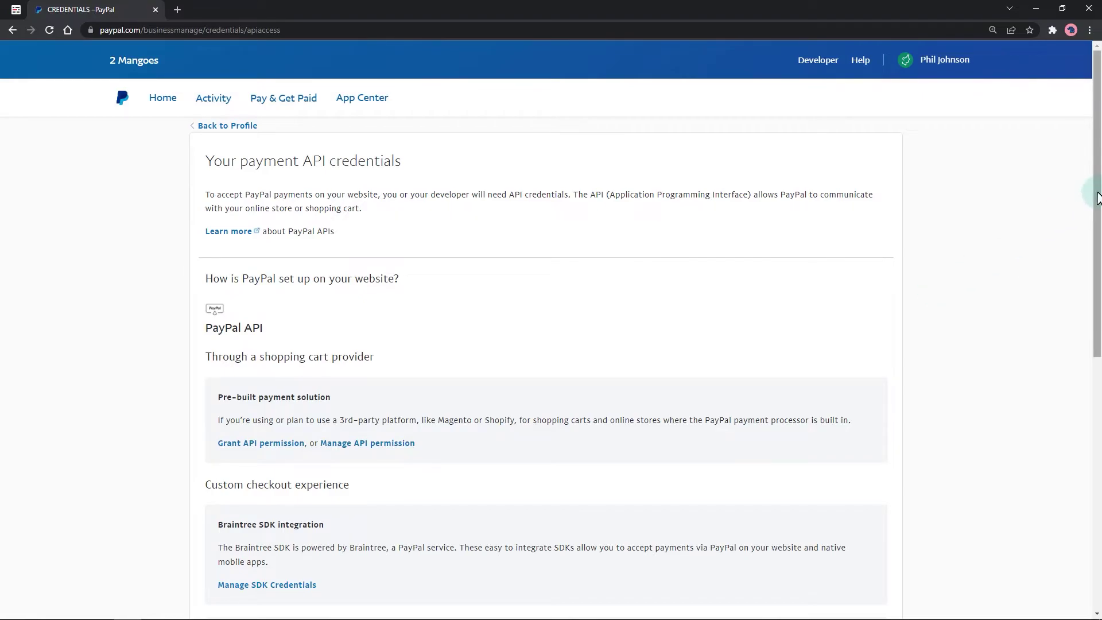
left_click_drag(1095, 199, 1097, 352)
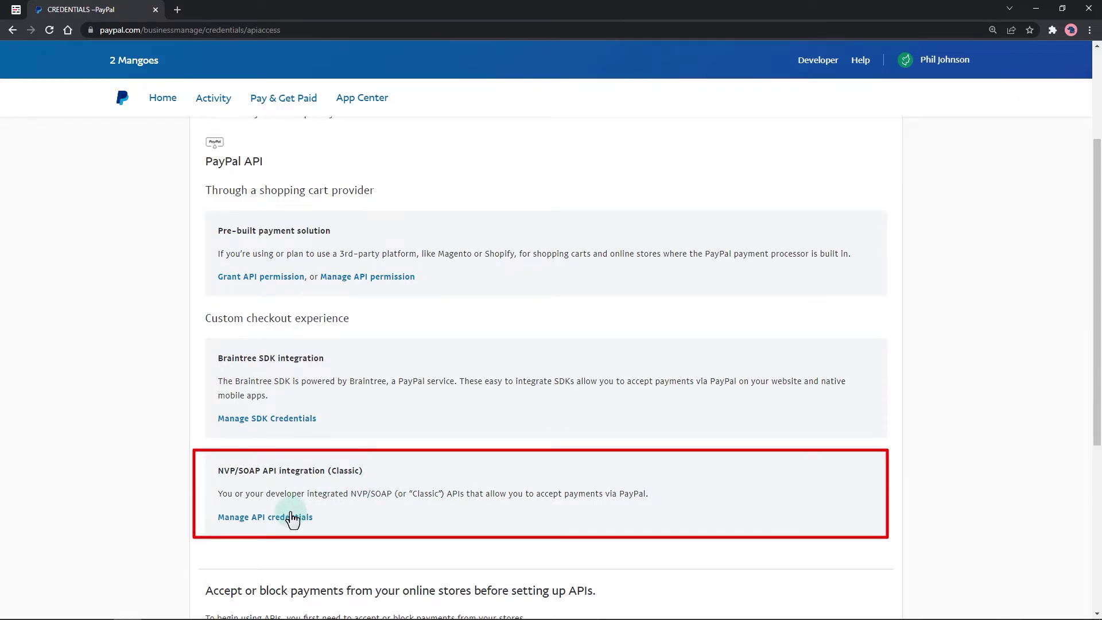
left_click(281, 519)
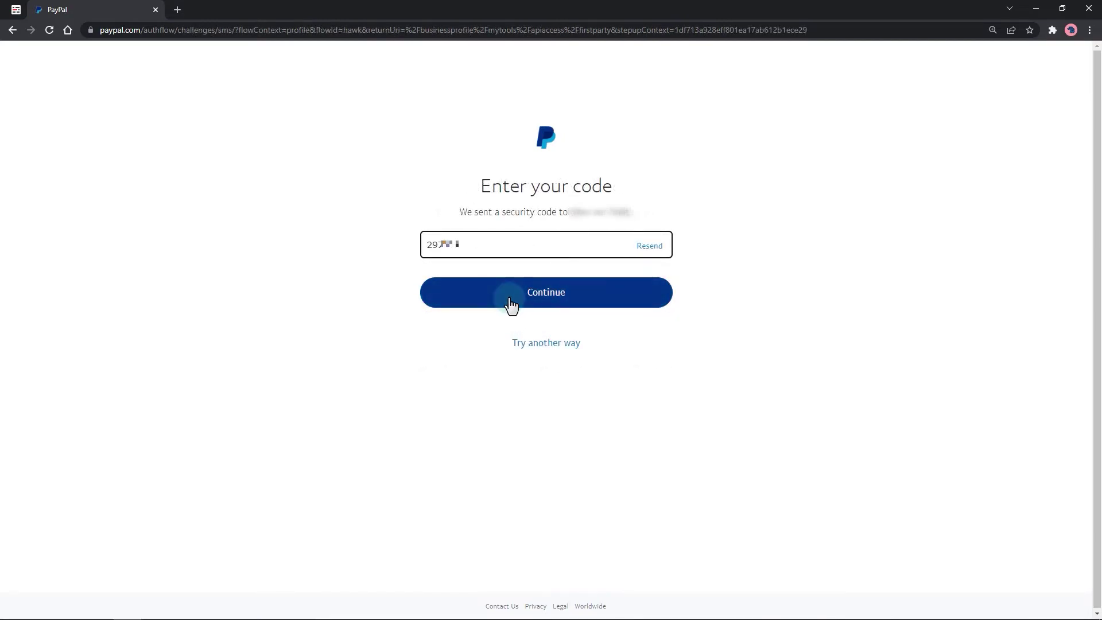
- Submit the texted security code to confirm identity
left_click(512, 297)
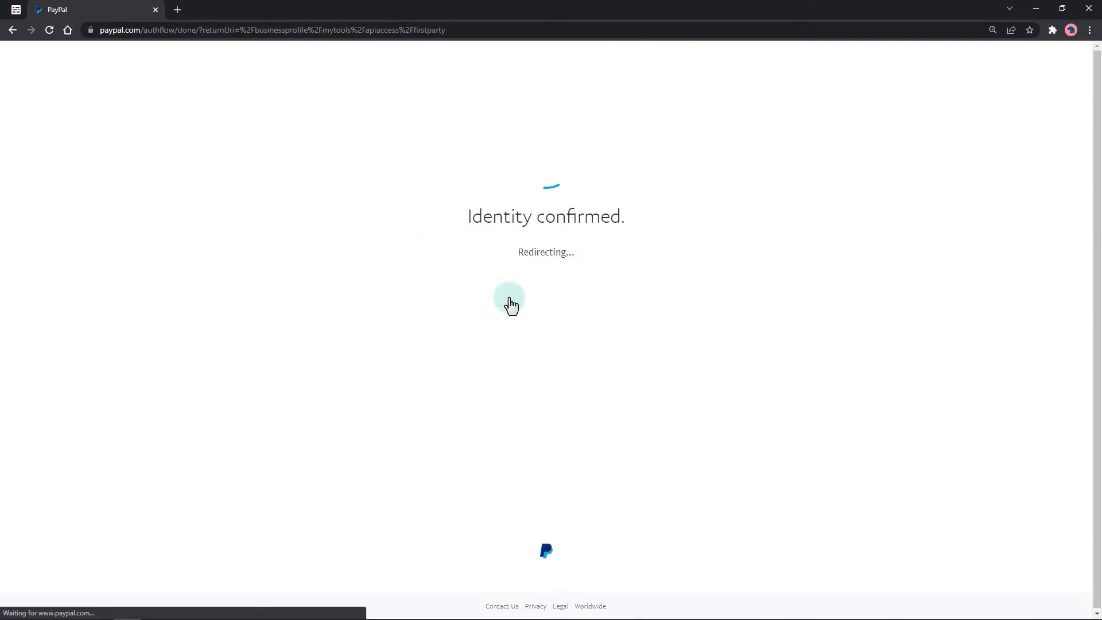